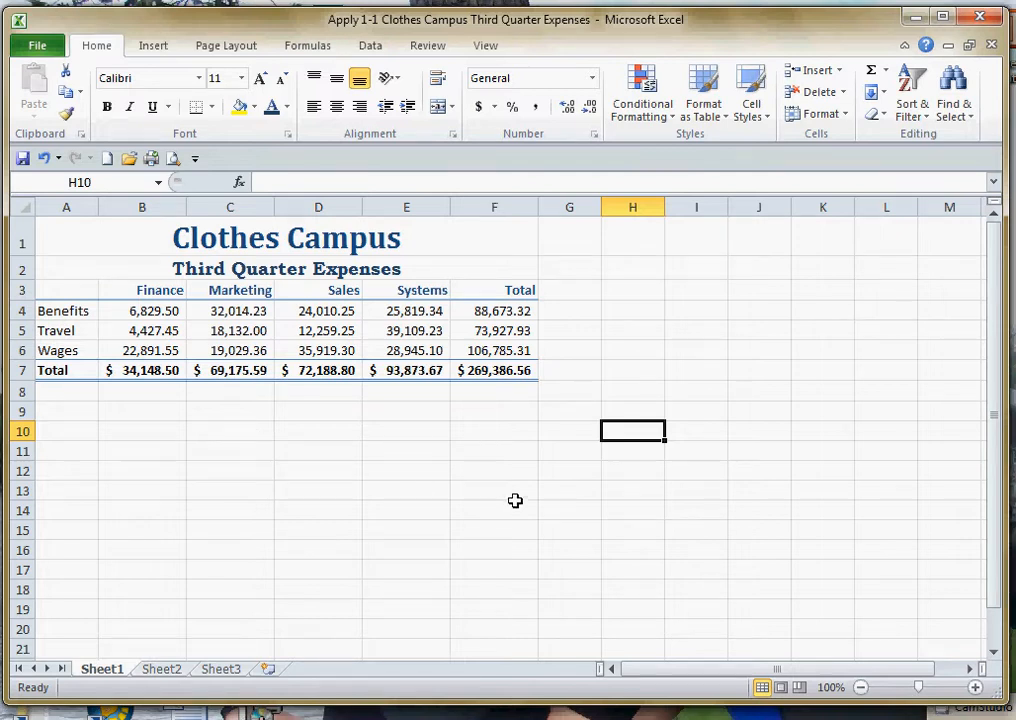
Step: Try a 2-D clustered bar chart built from the whole table A1:F7, and undo the insertion
left_click(315, 234)
left_click_drag(315, 234, 333, 371)
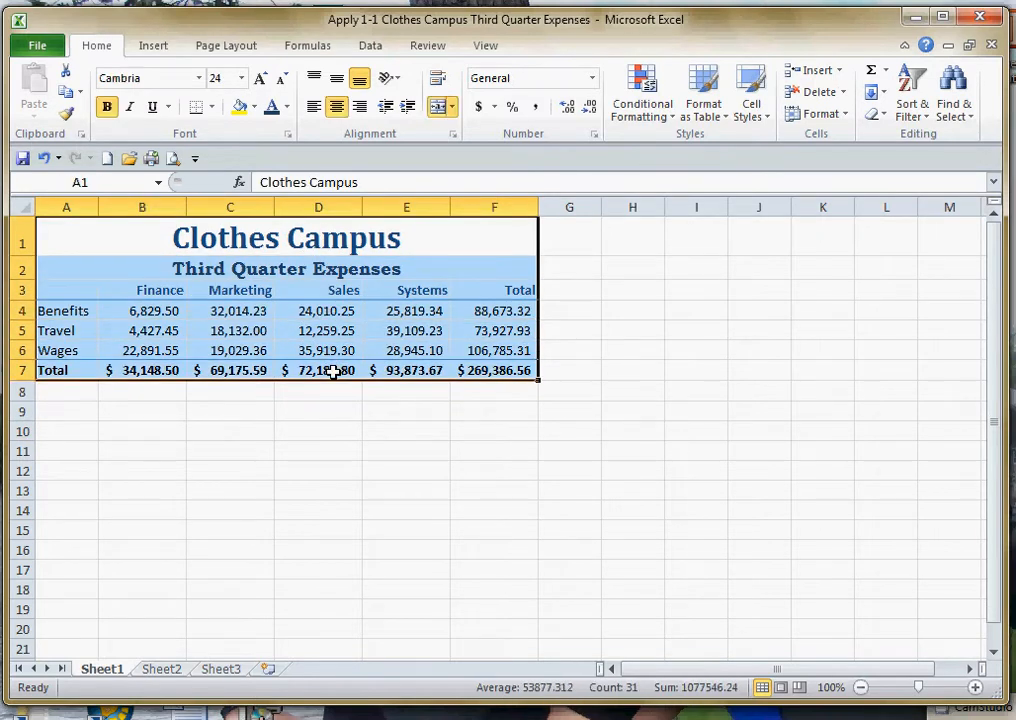
left_click(161, 45)
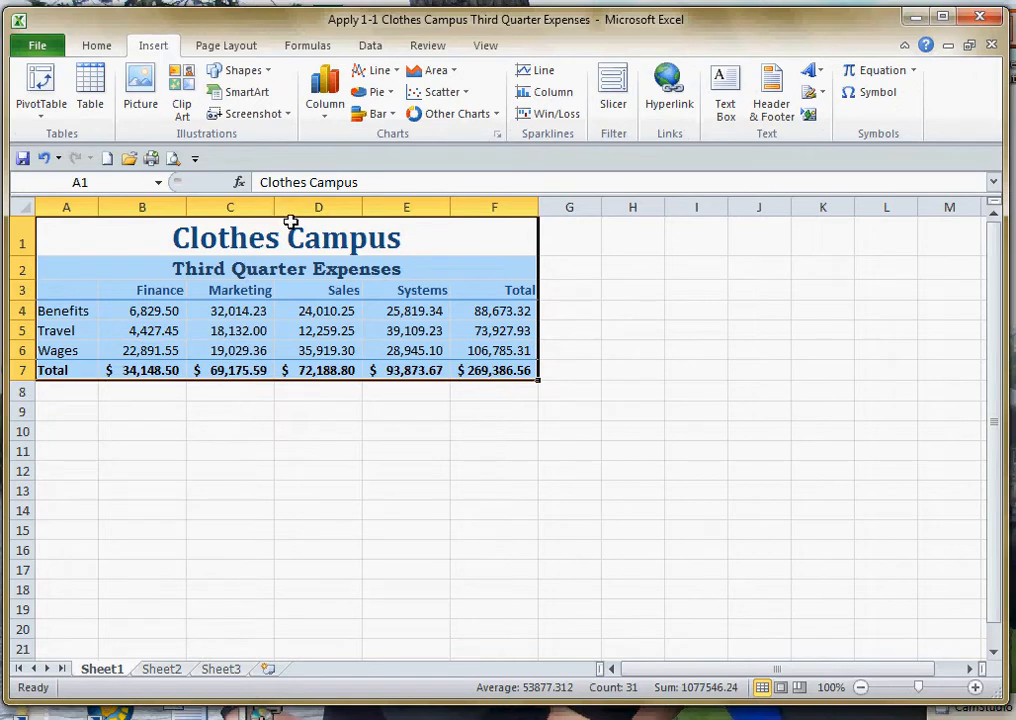
left_click(362, 116)
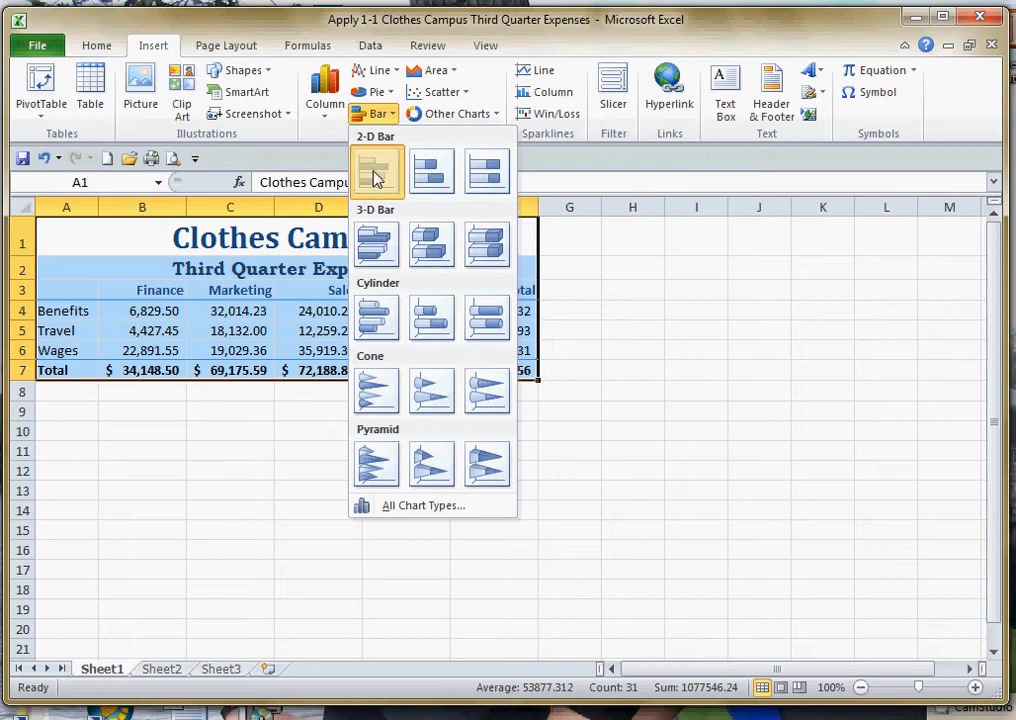
left_click(376, 174)
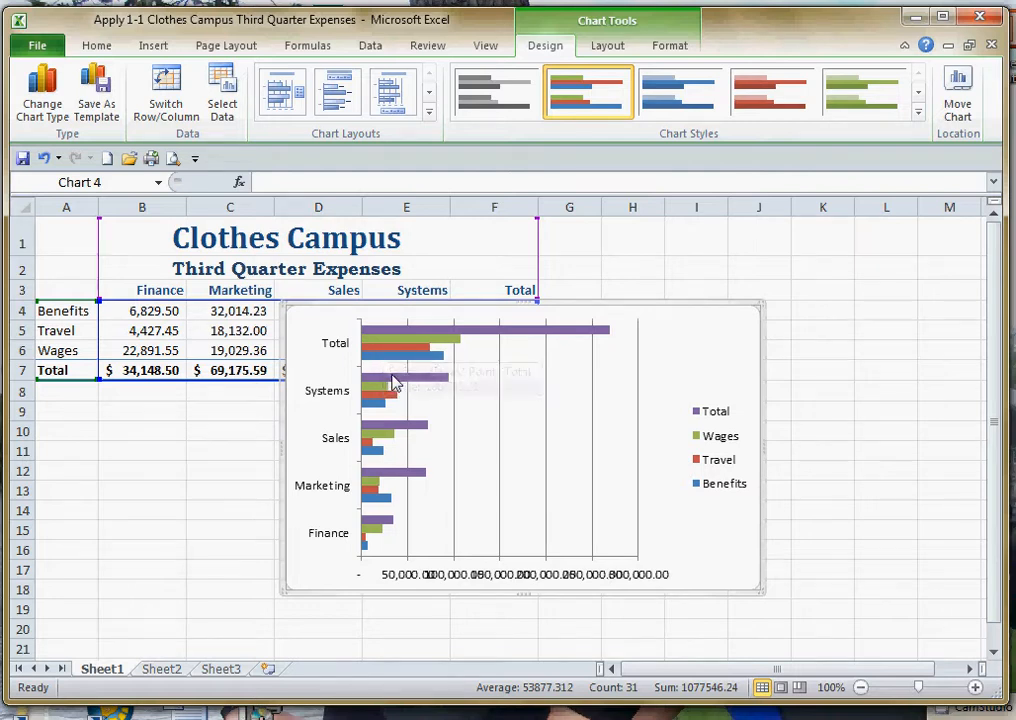
mouse_move(393, 383)
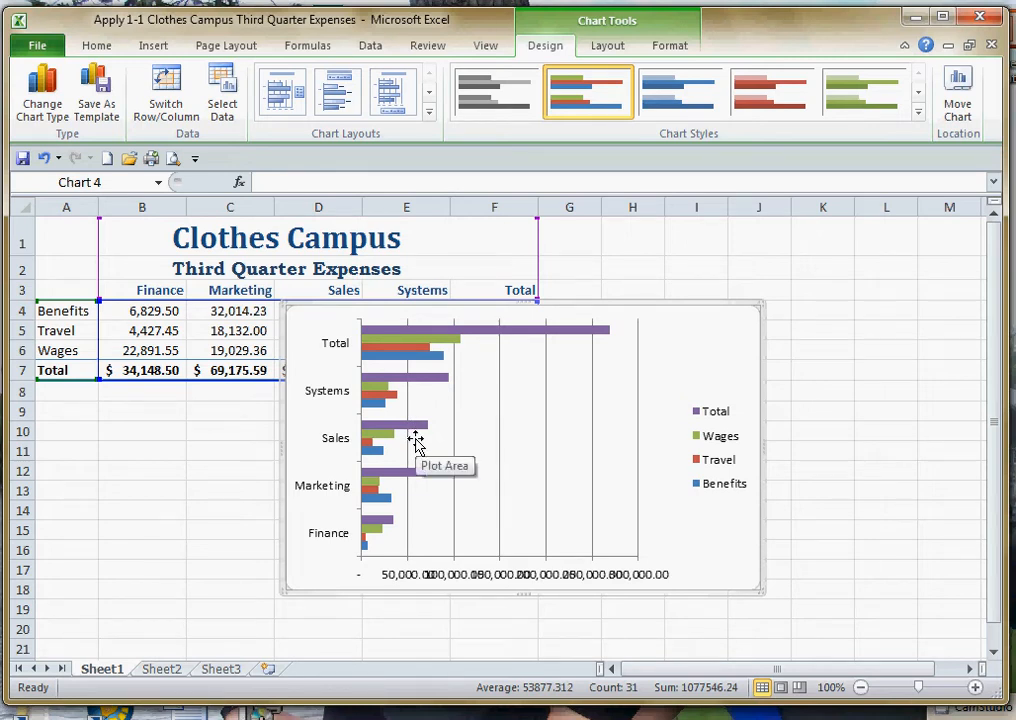
left_click(832, 311)
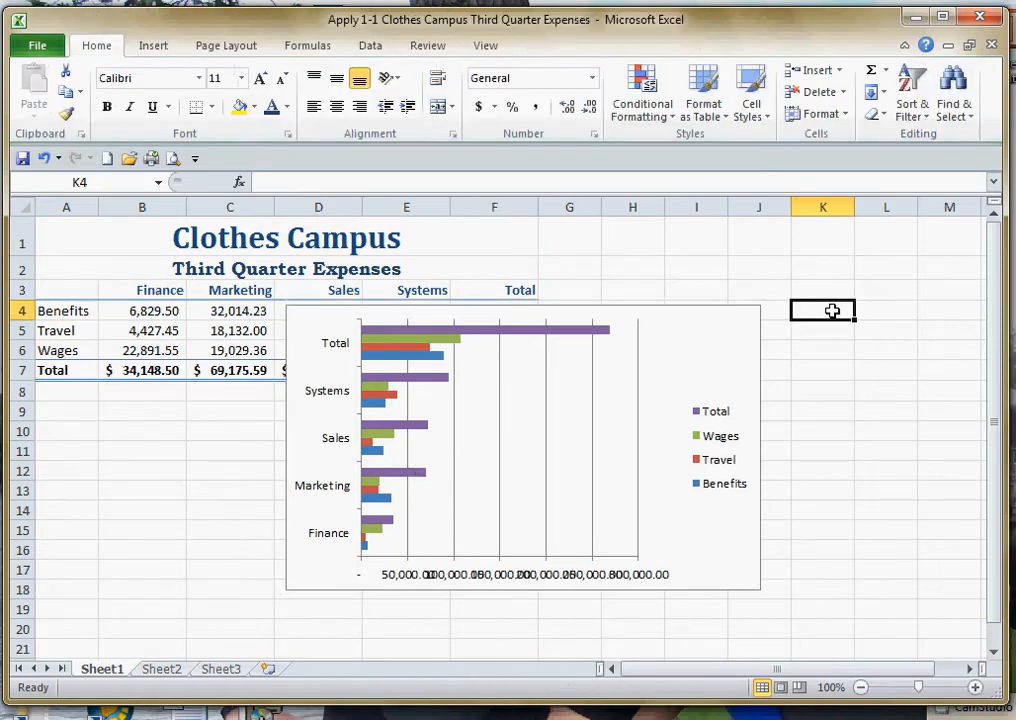
key("ctrl+z")
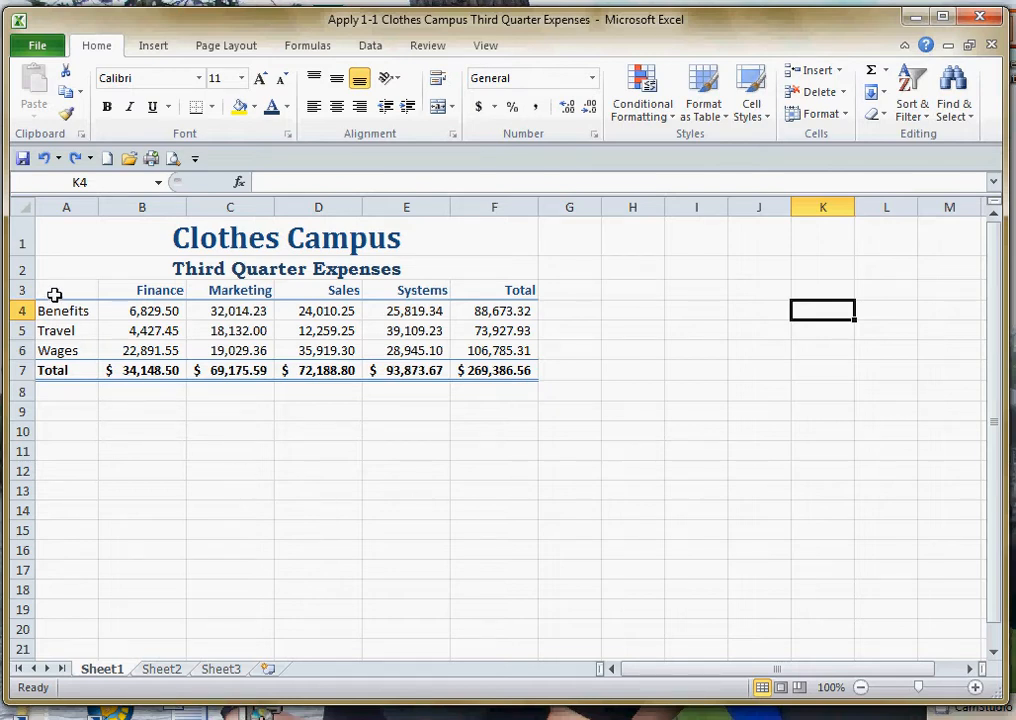
Step: Insert a 2-D clustered bar chart from A3:E6, leaving out the totals, and place it directly below the table
left_click_drag(51, 290, 418, 349)
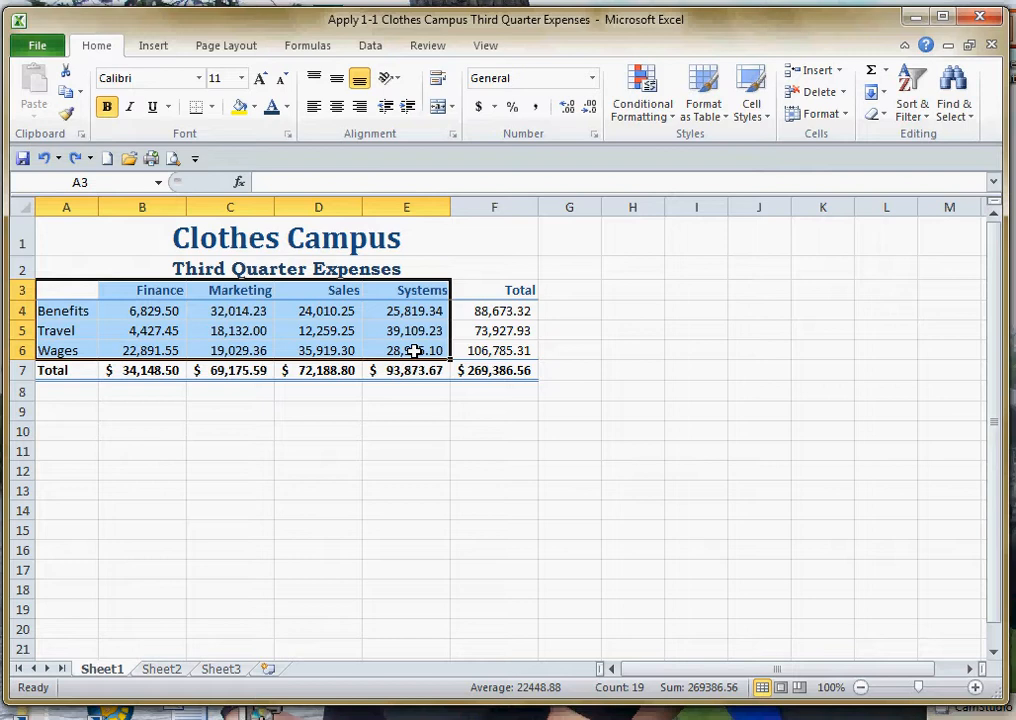
left_click(153, 46)
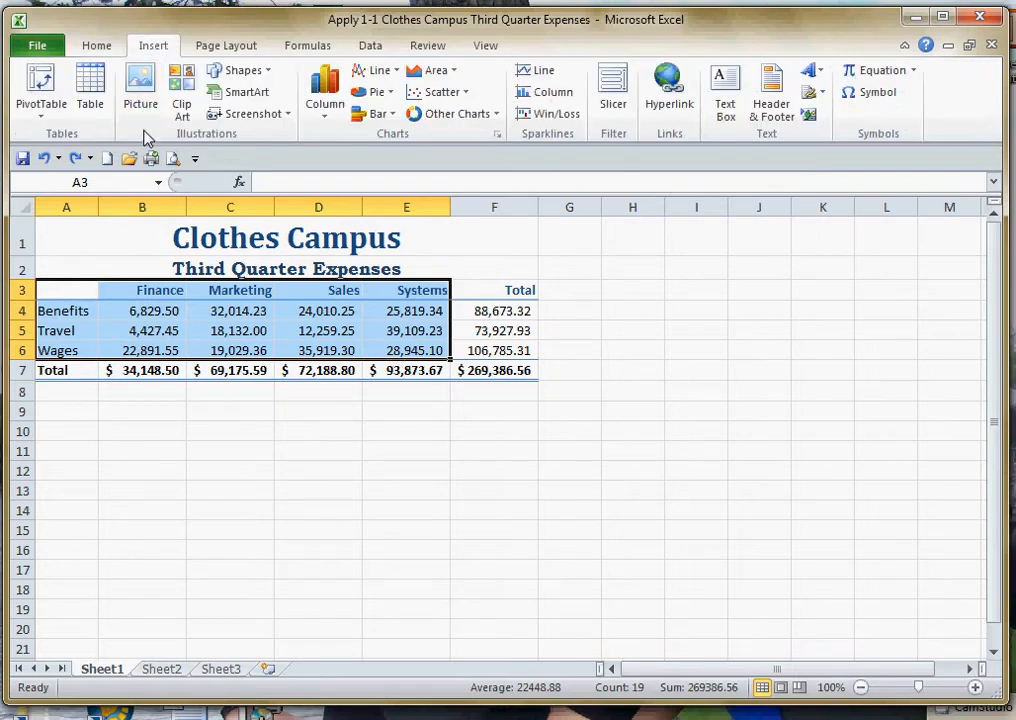
left_click(372, 114)
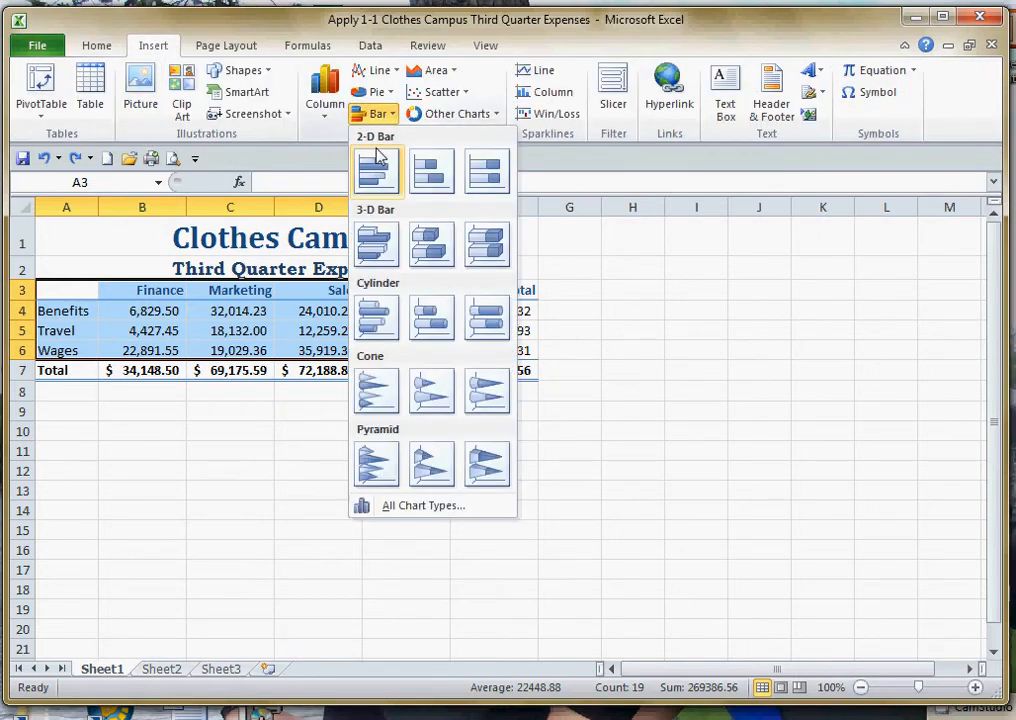
left_click(379, 172)
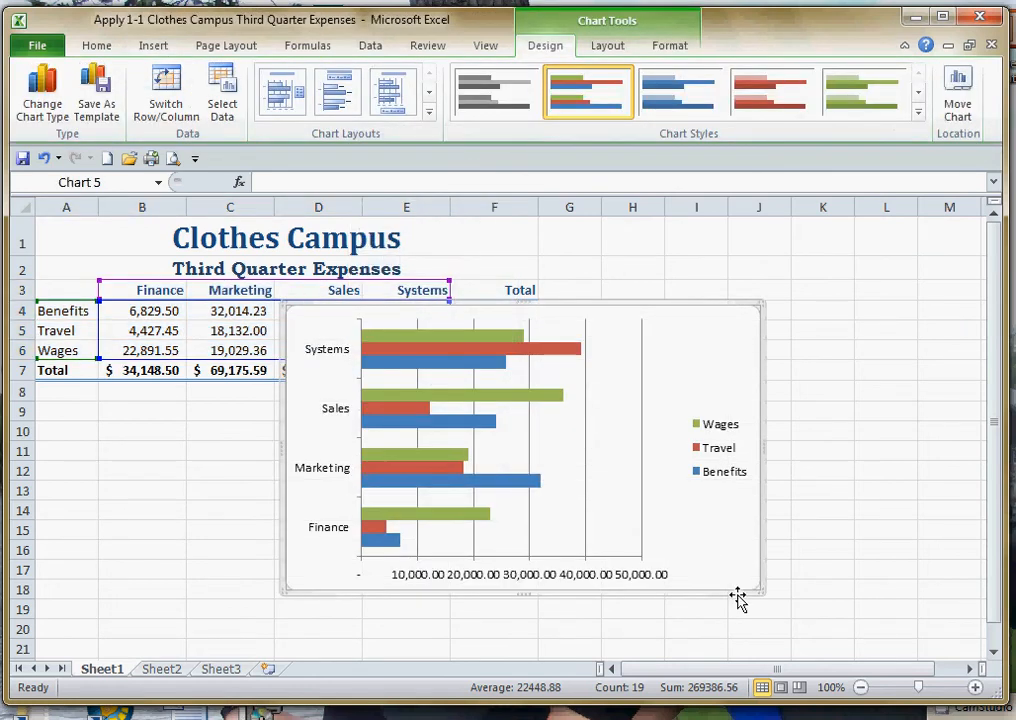
left_click_drag(742, 327, 495, 400)
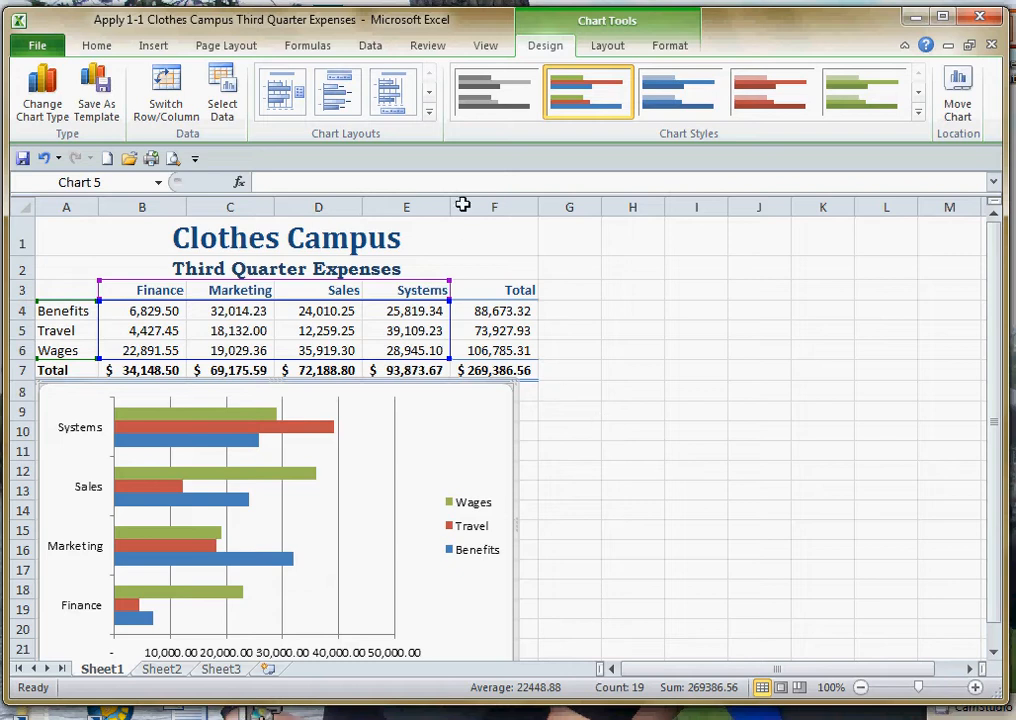
Step: Apply the multicoloured beveled chart style and Layout 1 to the bar chart, leaving its placeholder title text as is
left_click(918, 112)
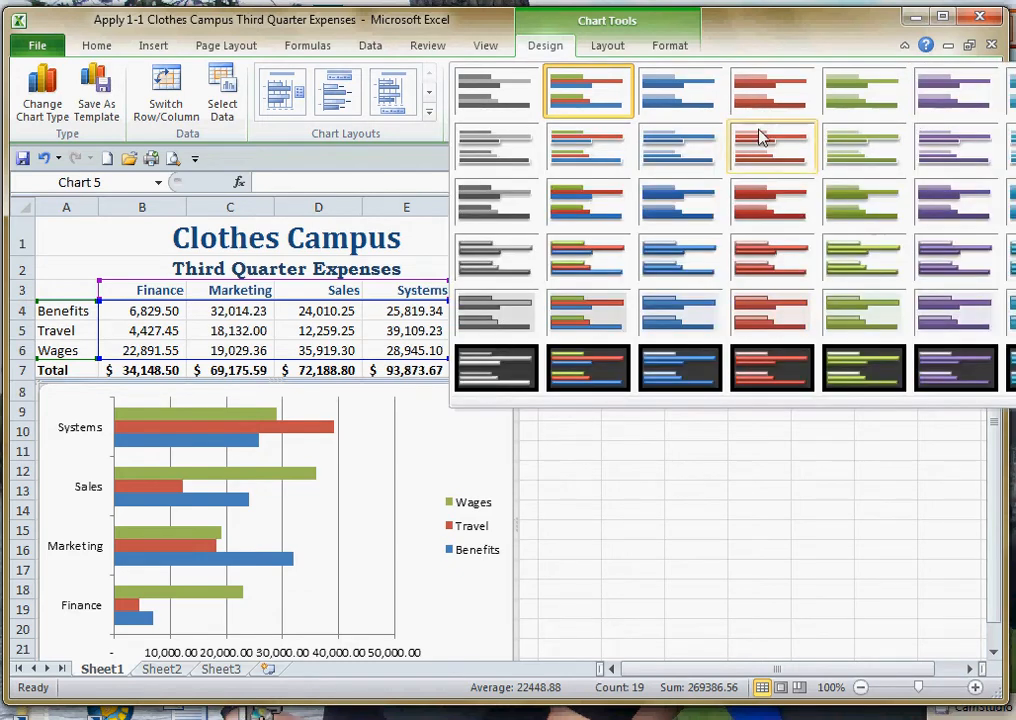
left_click(585, 264)
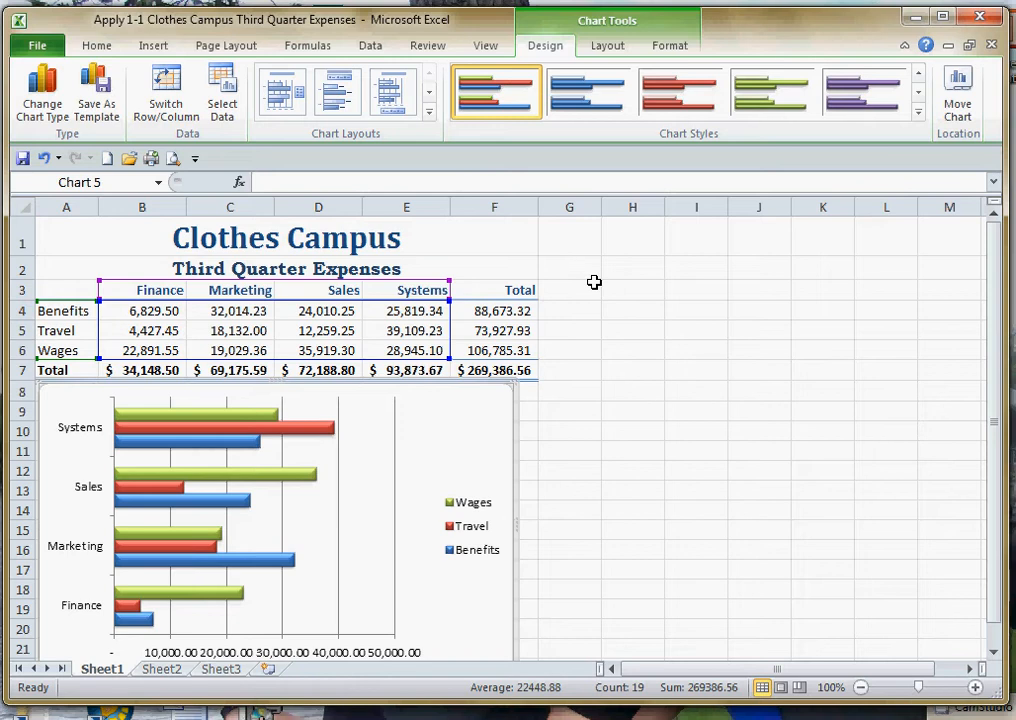
left_click(429, 113)
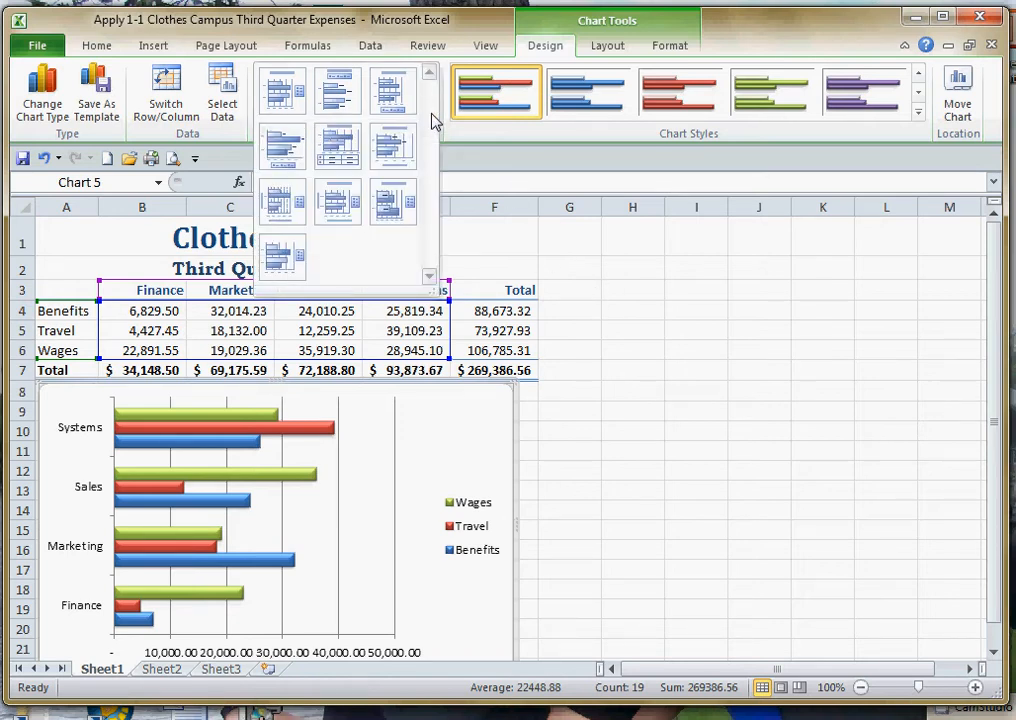
left_click(284, 91)
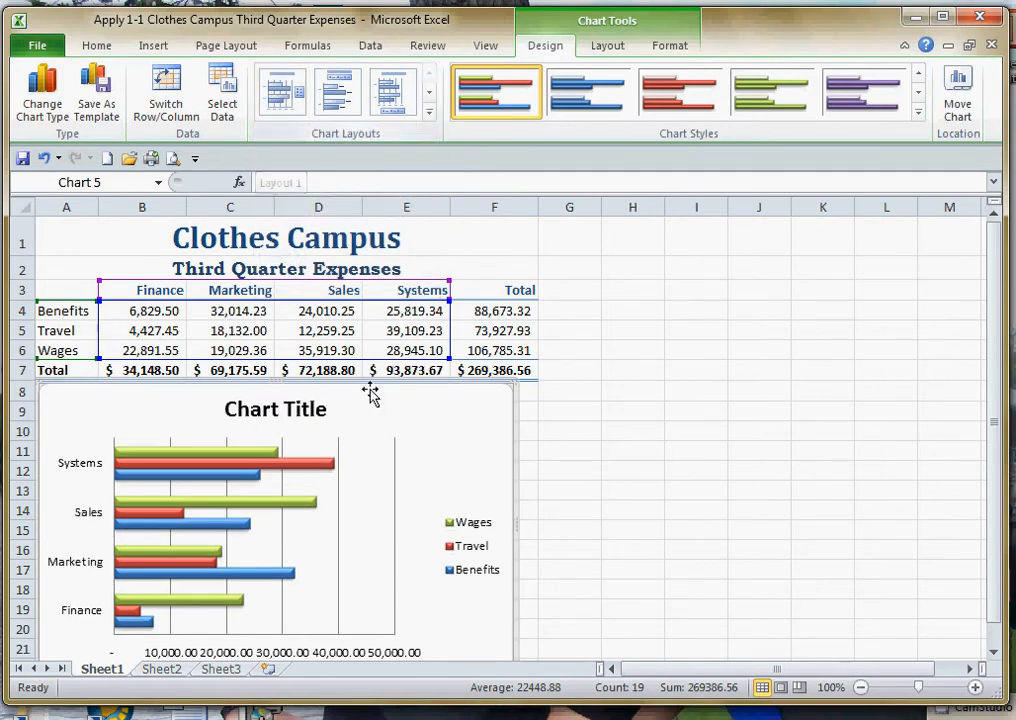
double_click(275, 412)
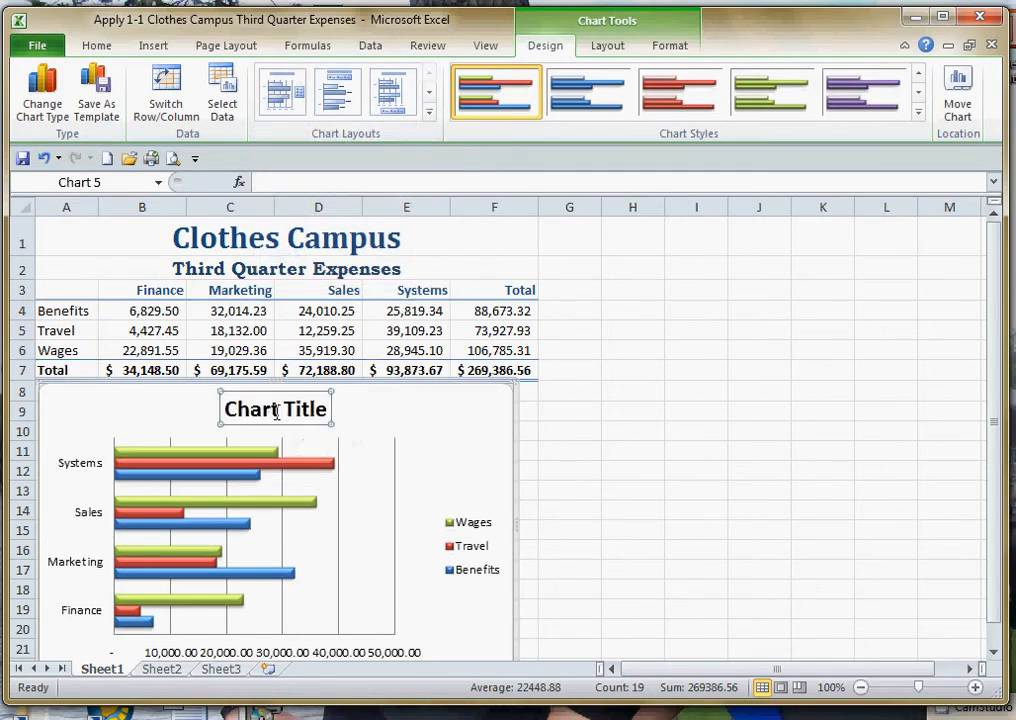
left_click(700, 602)
left_click(565, 430)
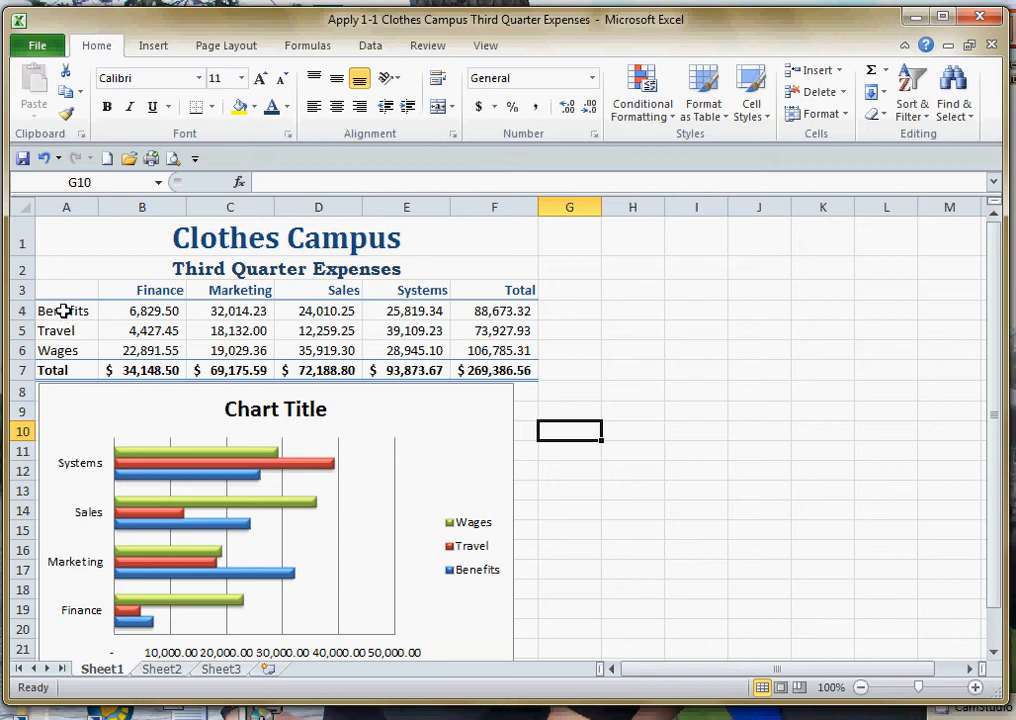
Step: Insert a basic 2-D pie chart from the category names in A4:A6 and their totals in F4:F6
left_click_drag(63, 311, 68, 346)
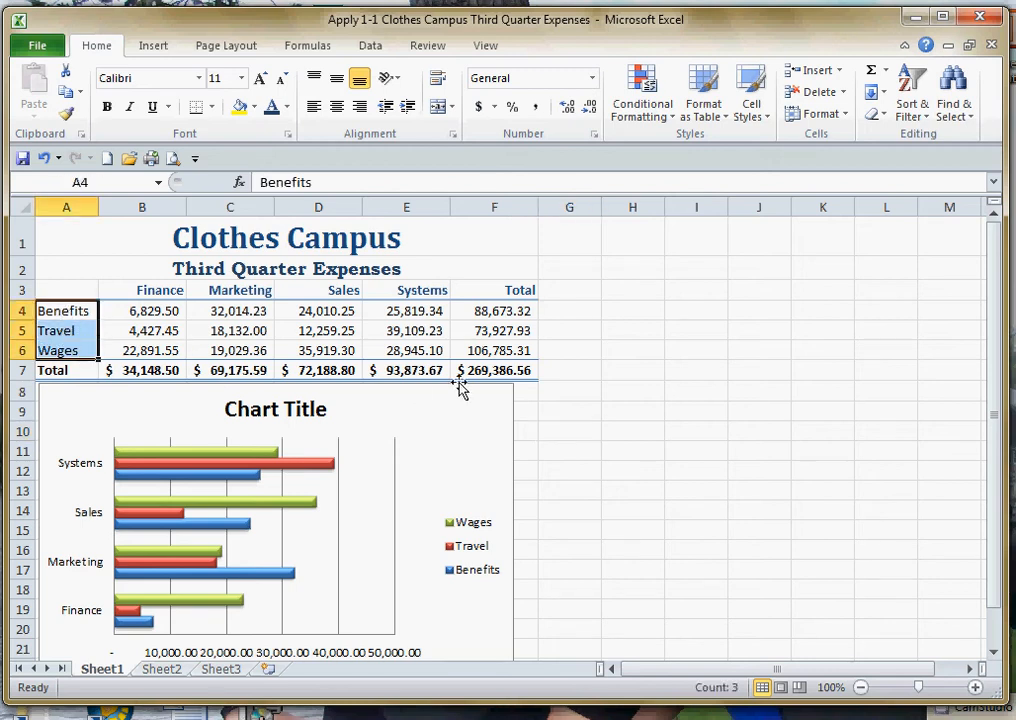
left_click_drag(508, 312, 513, 350)
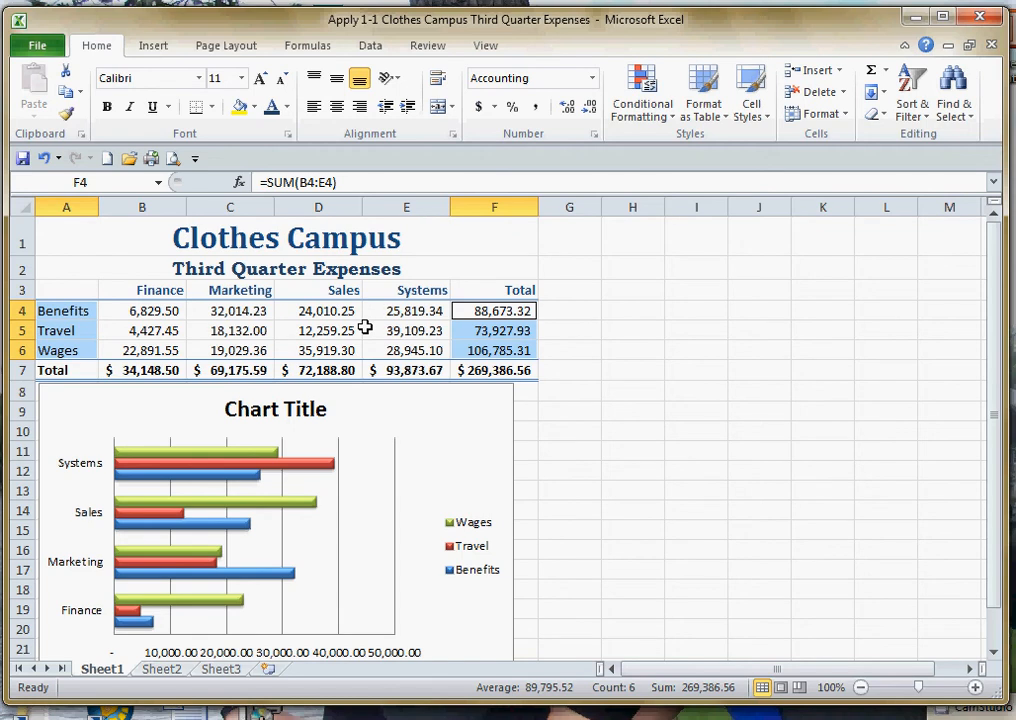
left_click(157, 47)
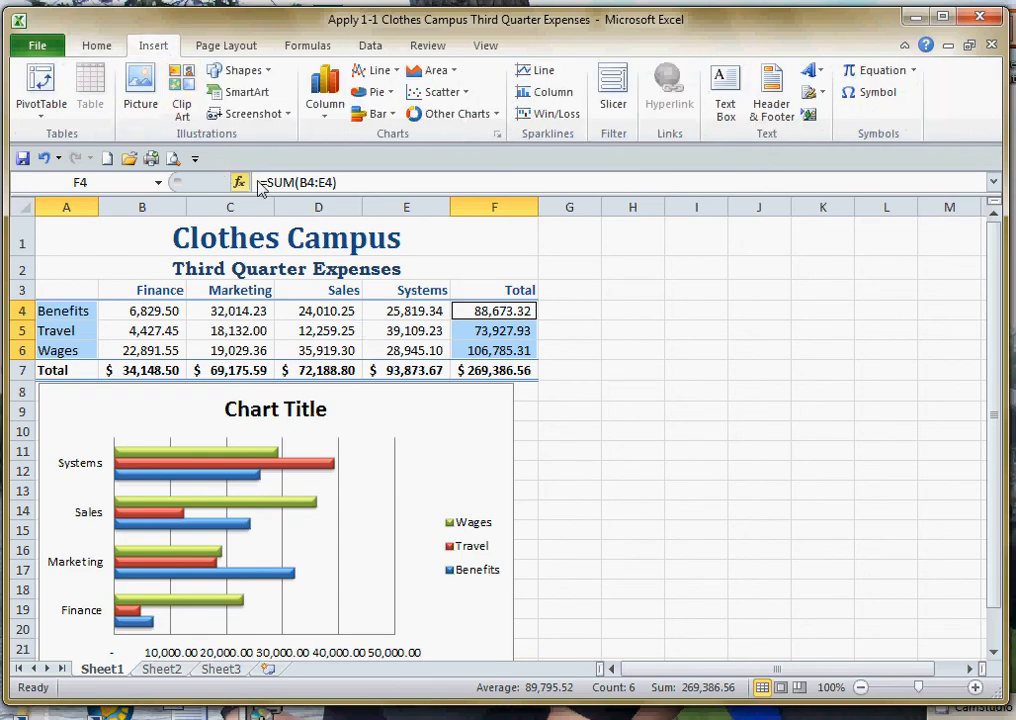
left_click(365, 95)
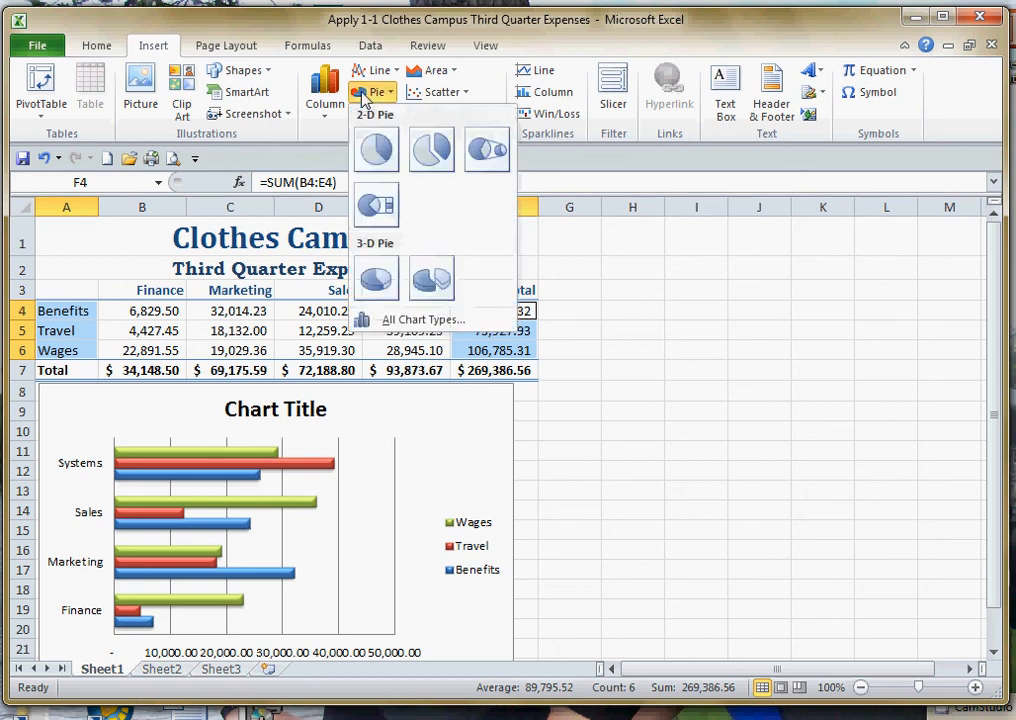
left_click(376, 148)
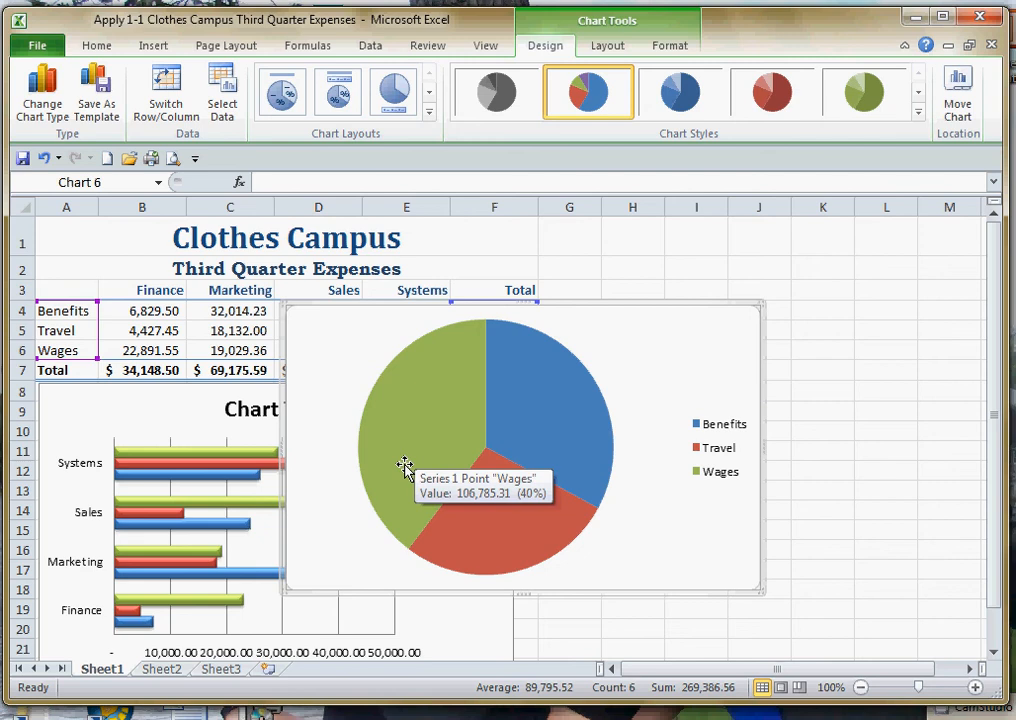
Step: Move the pie chart to its own new chart sheet, keeping the default sheet name
left_click(962, 98)
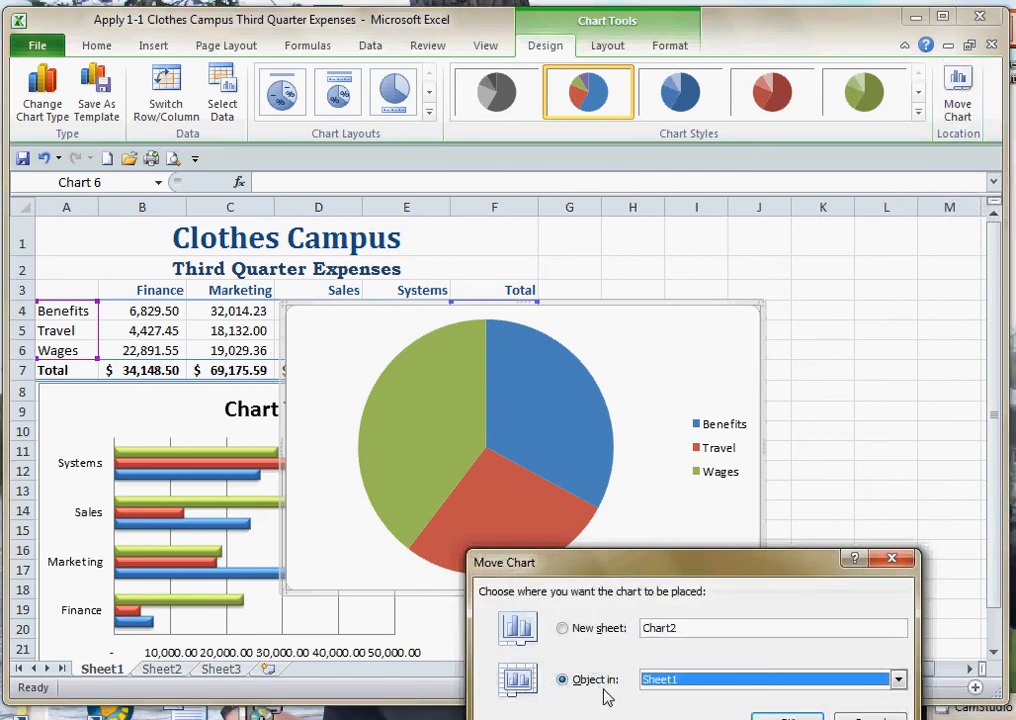
left_click(562, 628)
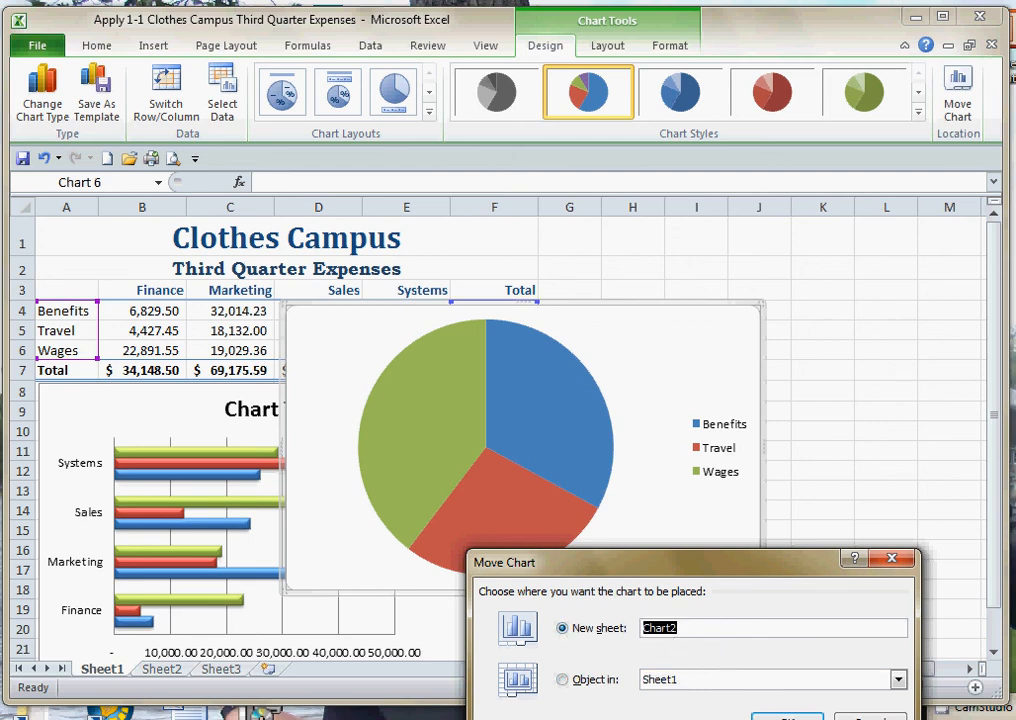
key("Return")
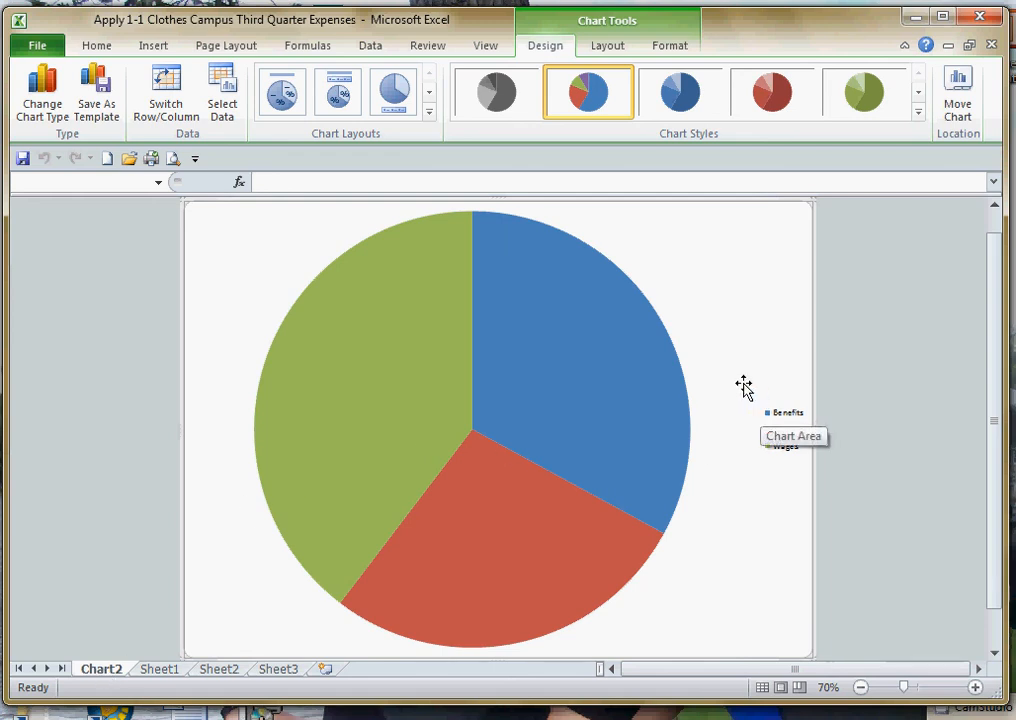
left_click(676, 45)
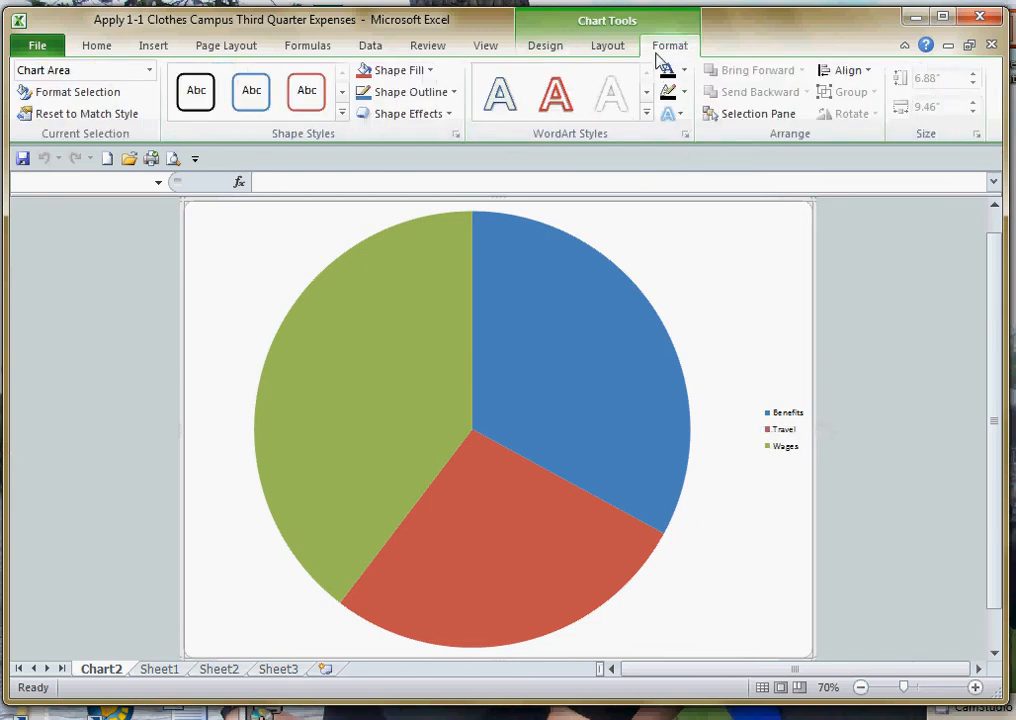
left_click(612, 46)
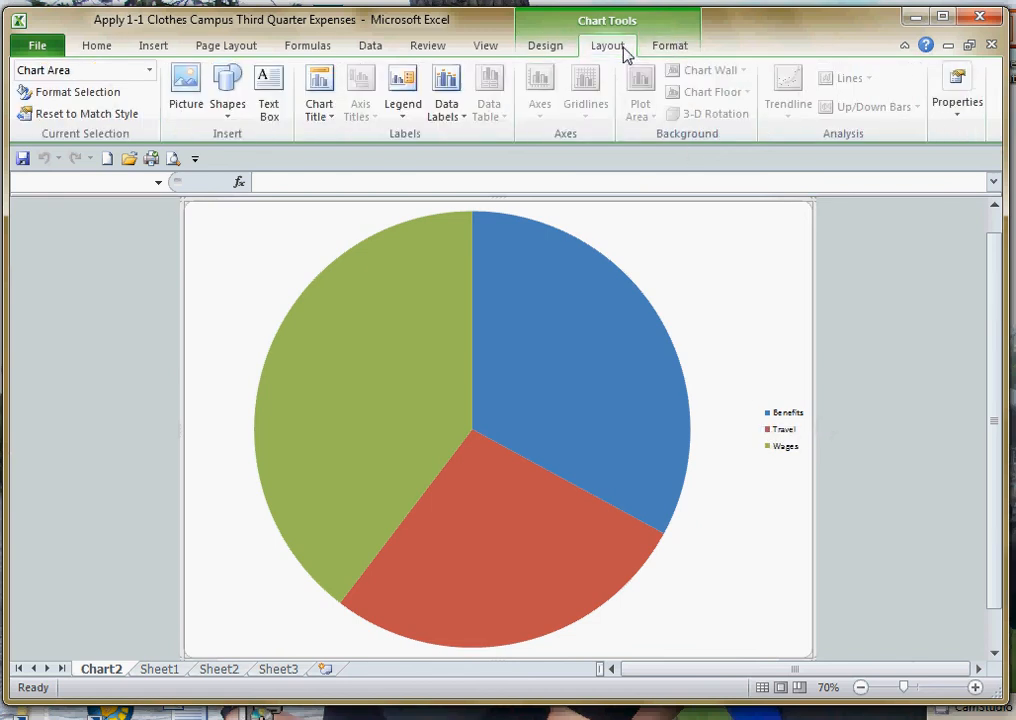
left_click(544, 47)
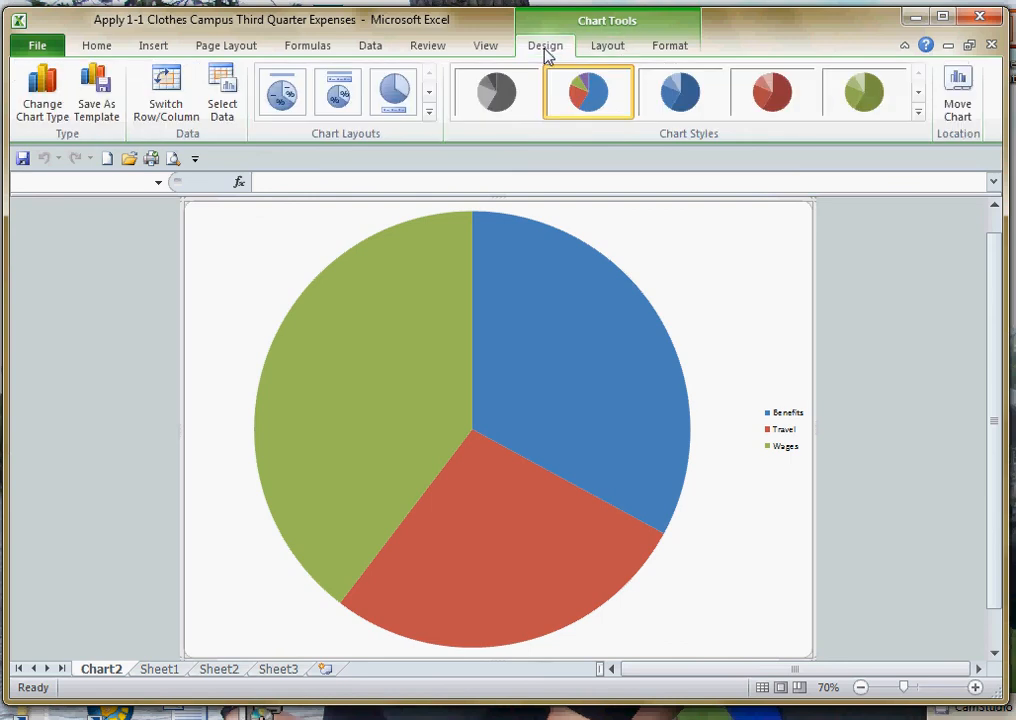